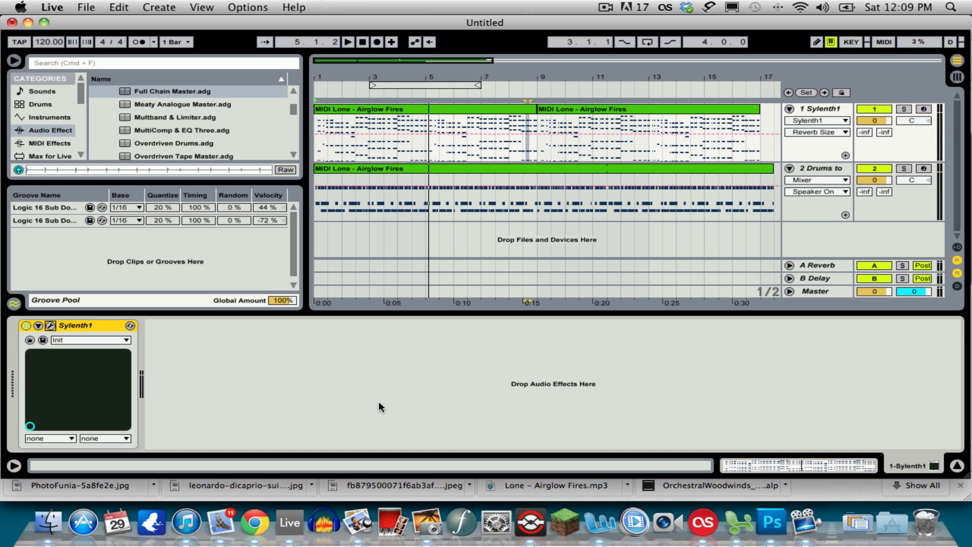
Play back the arrangement from bar 5 to hear the synth and drum tracks together.
key("space")
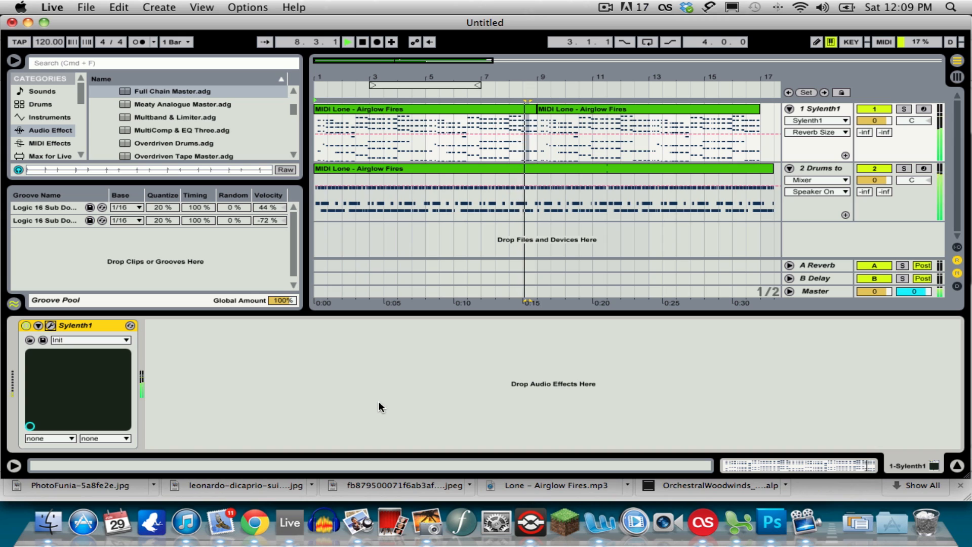
key("space")
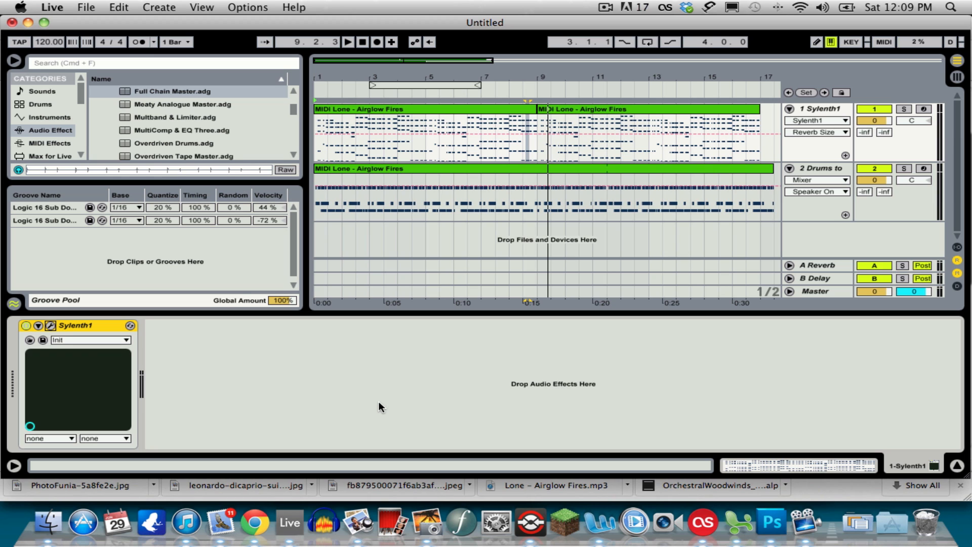
Open the Sylenth1 synth, initialise its preset and set oscillator A1 to 8 voices.
left_click(50, 325)
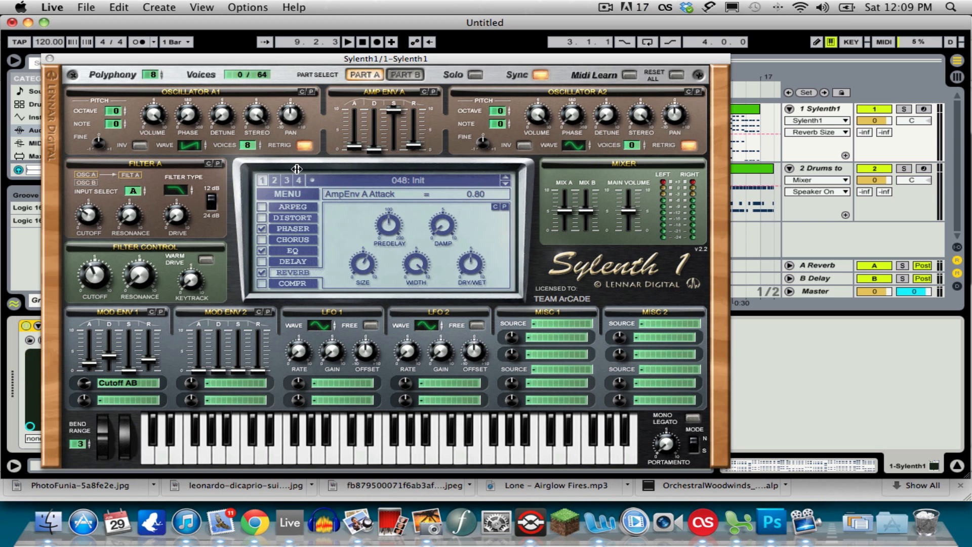
left_click(284, 194)
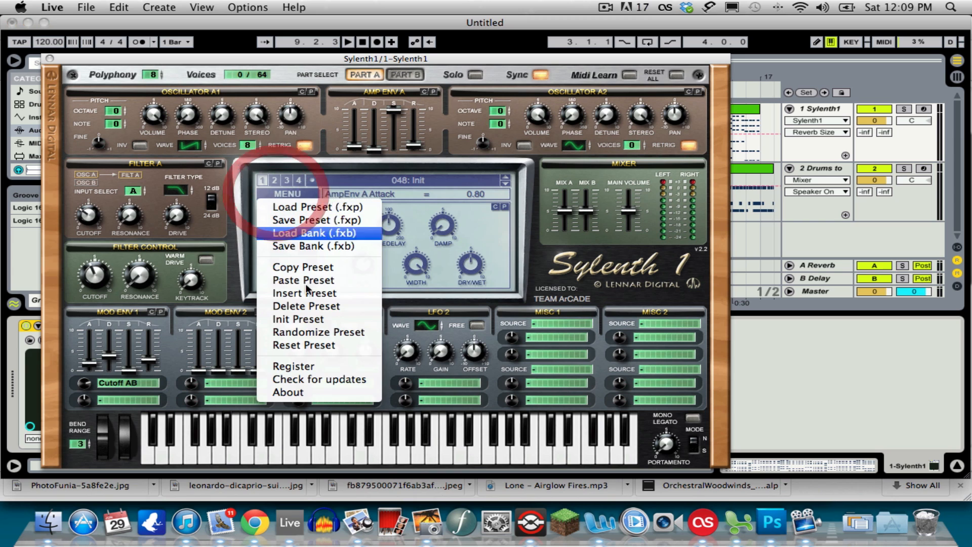
left_click(327, 319)
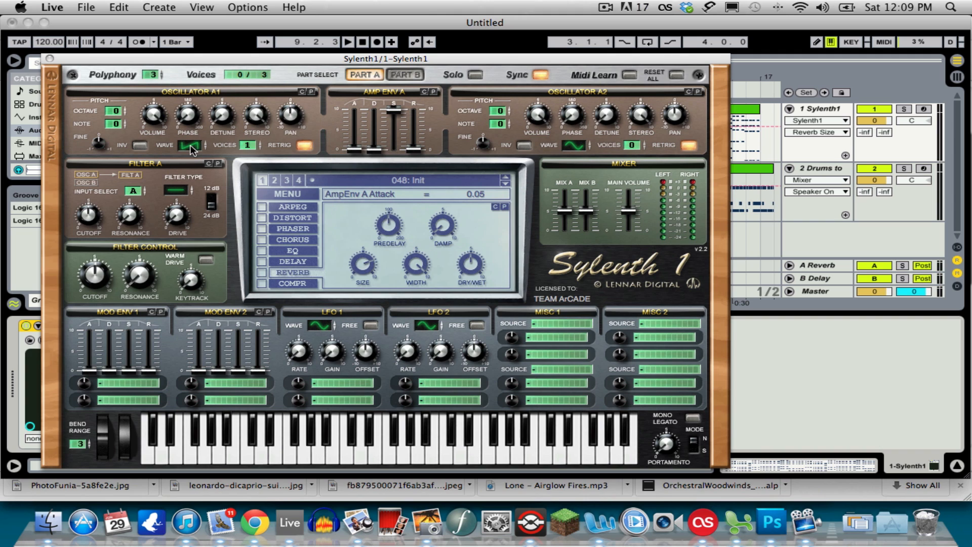
left_click_drag(251, 145, 257, 57)
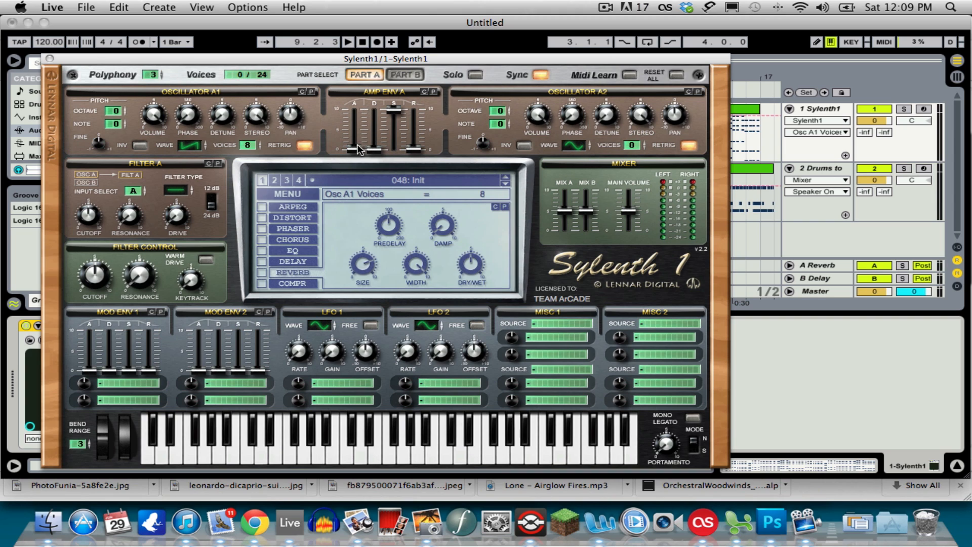
Set amp envelope A to attack 0.80, decay 0.00, sustain 10.00 and release 1.10.
left_click_drag(360, 149, 360, 142)
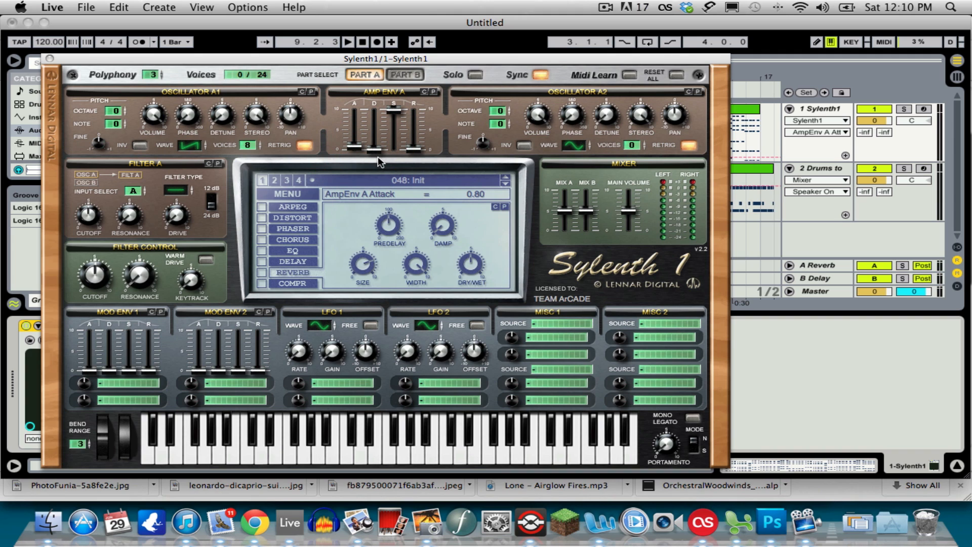
left_click(374, 148)
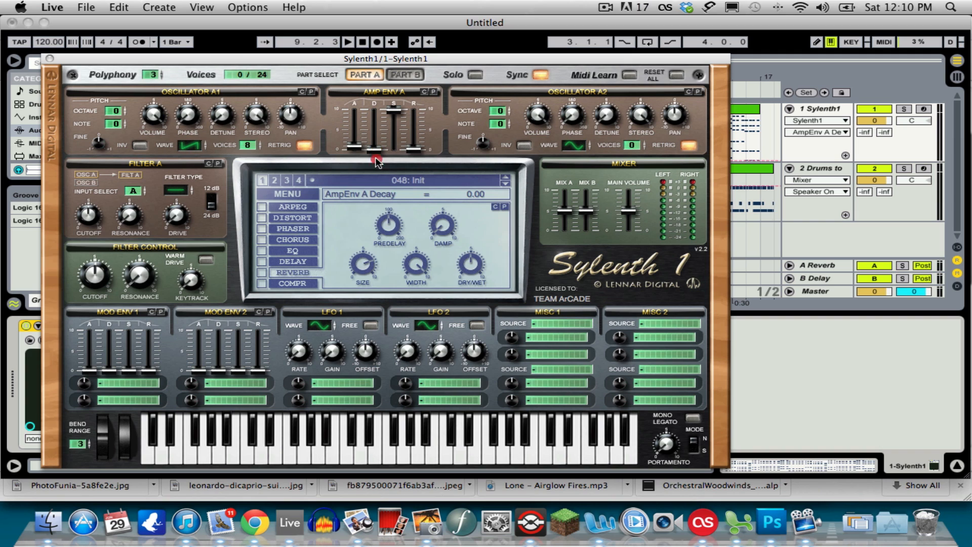
left_click(394, 111)
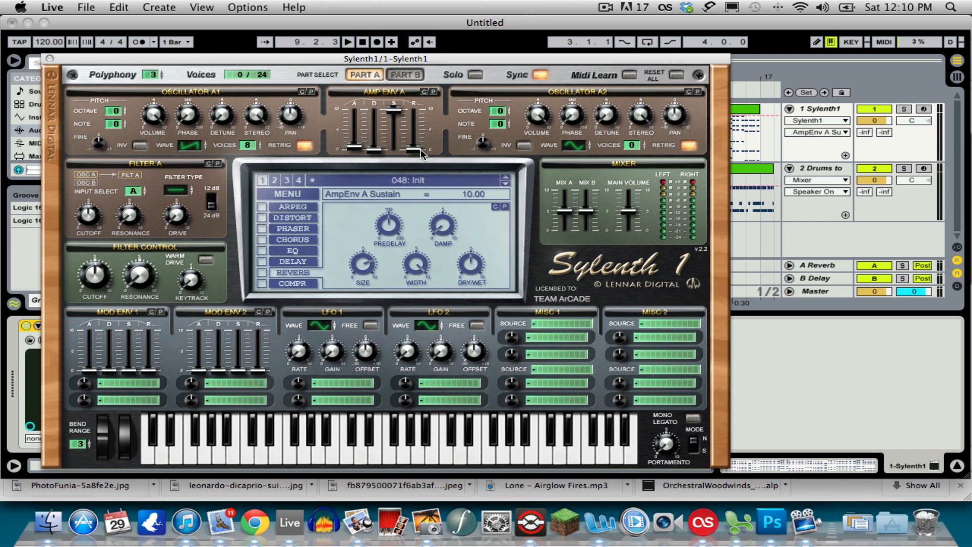
left_click_drag(418, 149, 415, 148)
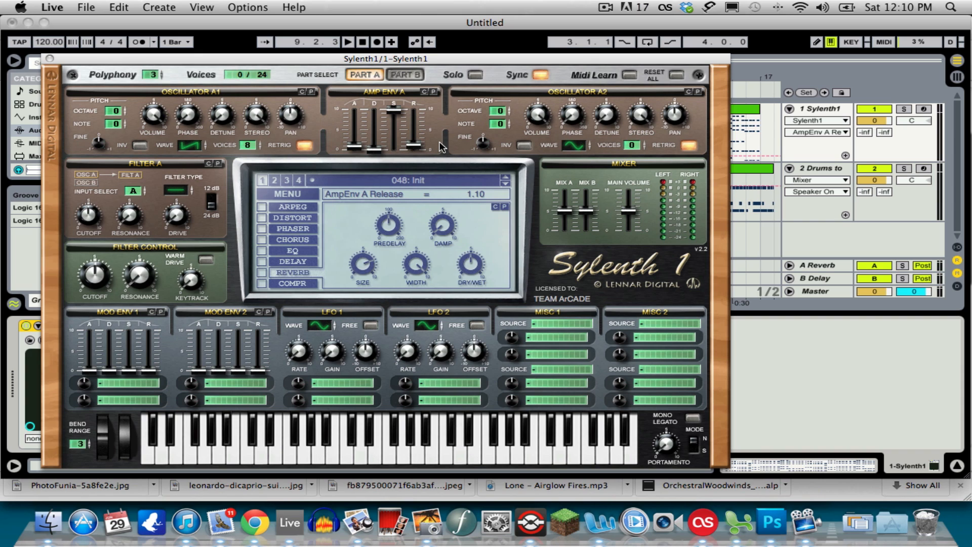
Audition the reshaped oscillator sound with several notes on the synth's keyboard.
left_click(321, 456)
left_click(392, 454)
left_click(378, 456)
left_click(364, 456)
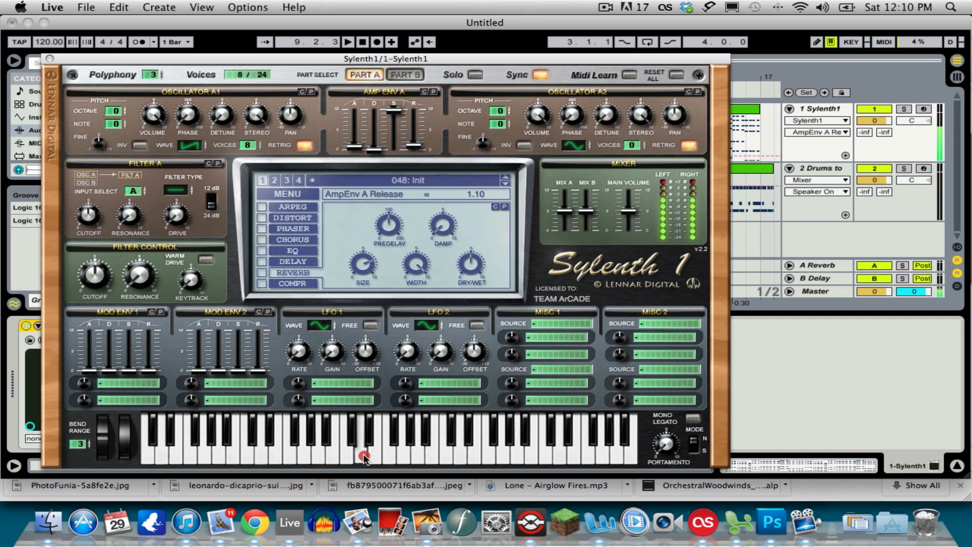
left_click(350, 451)
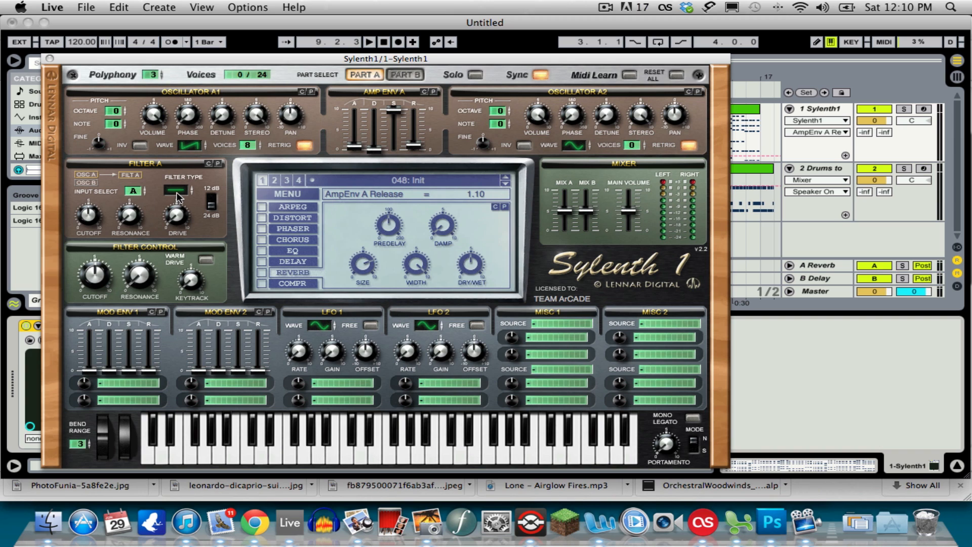
Set filter A to a 12 dB lowpass with cutoff 21.89 Hz, and the filter control cutoff to 62.20 Hz.
left_click_drag(178, 196, 180, 176)
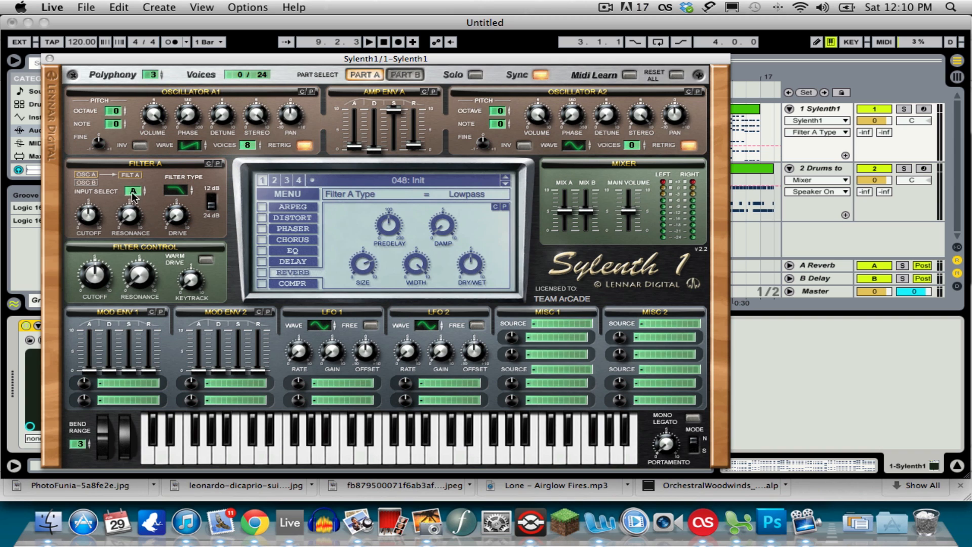
left_click(212, 206)
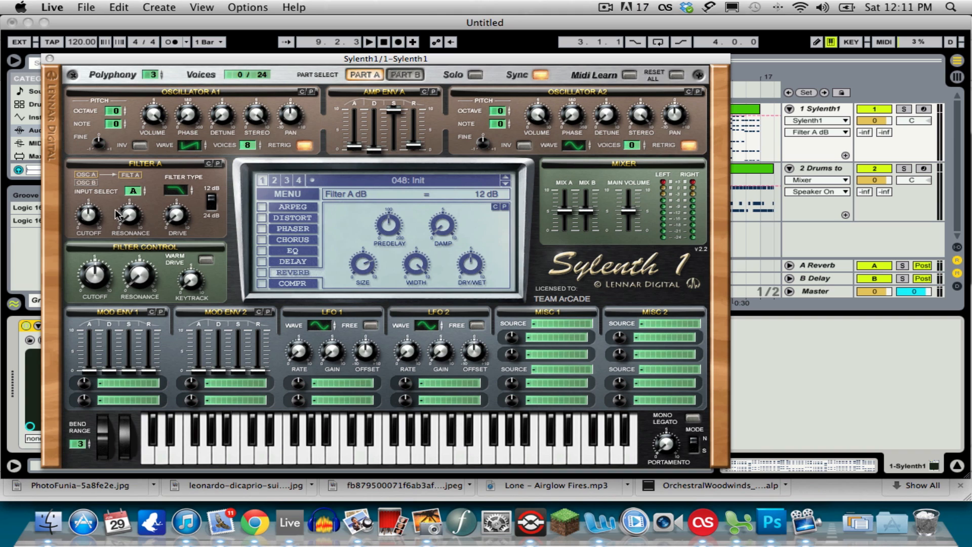
left_click(93, 223)
left_click_drag(94, 223, 84, 236)
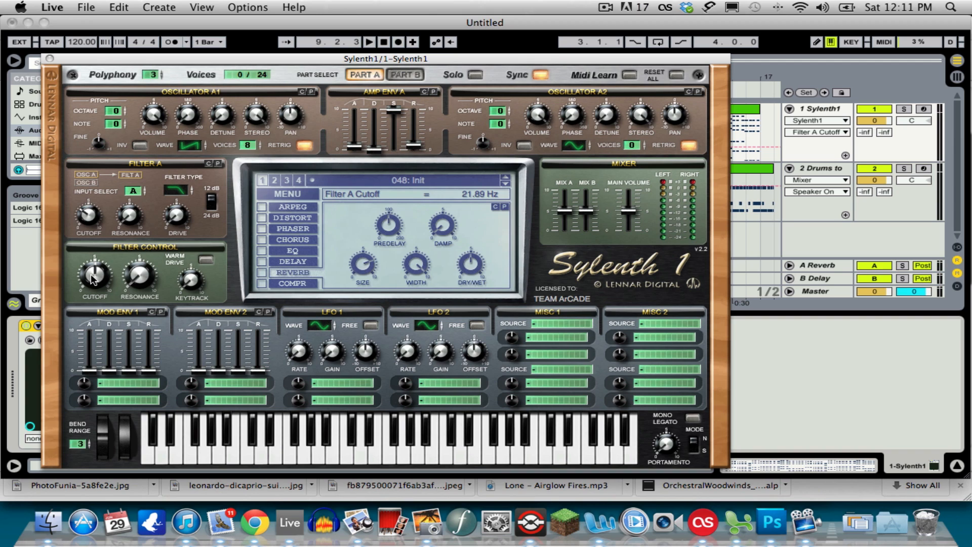
left_click_drag(93, 277, 91, 286)
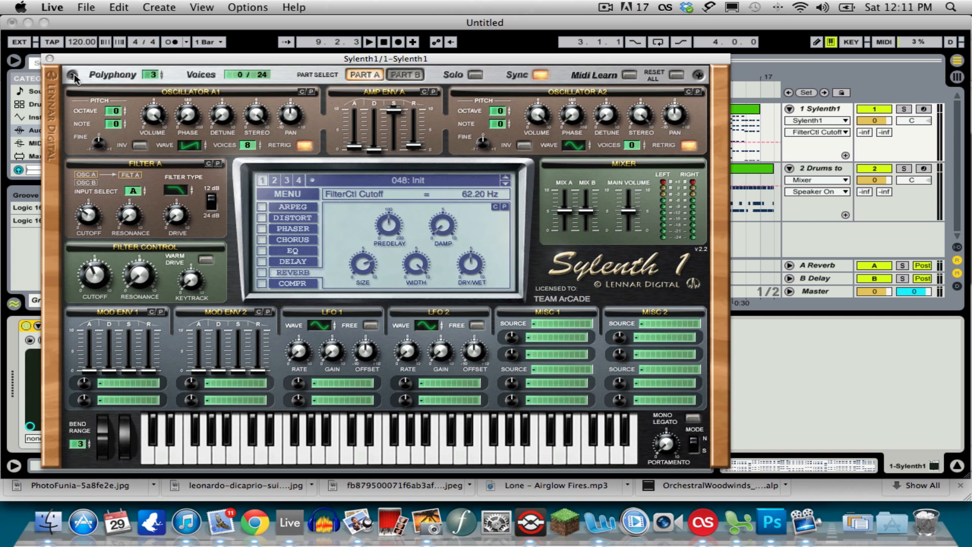
Audition the lowpass-filtered sound with a few notes on the synth's keyboard.
left_click(304, 427)
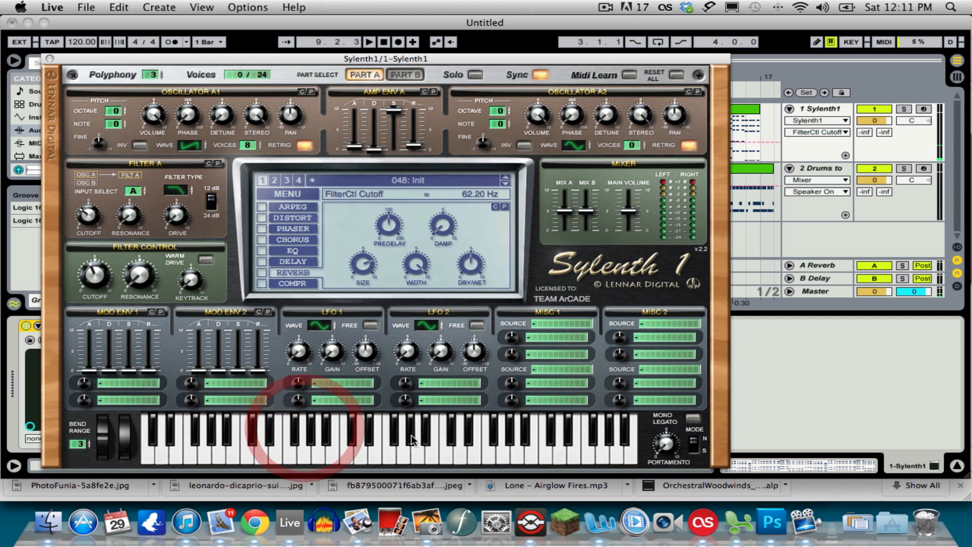
left_click_drag(411, 435, 398, 439)
left_click(401, 444)
left_click(366, 455)
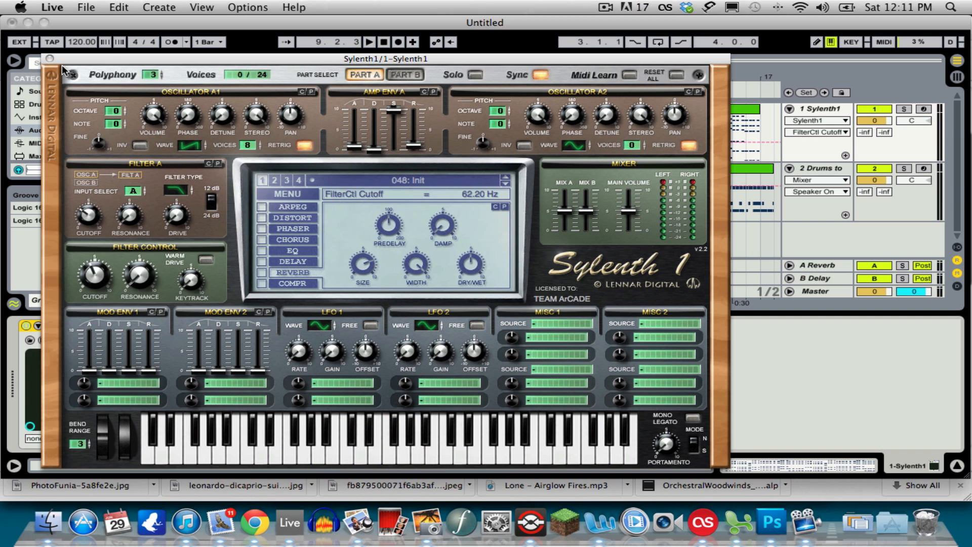
Move the synth window out of the way, arm the Sylenth1 track for recording and bring the synth back into view.
left_click_drag(271, 80, 413, 476)
left_click(922, 109)
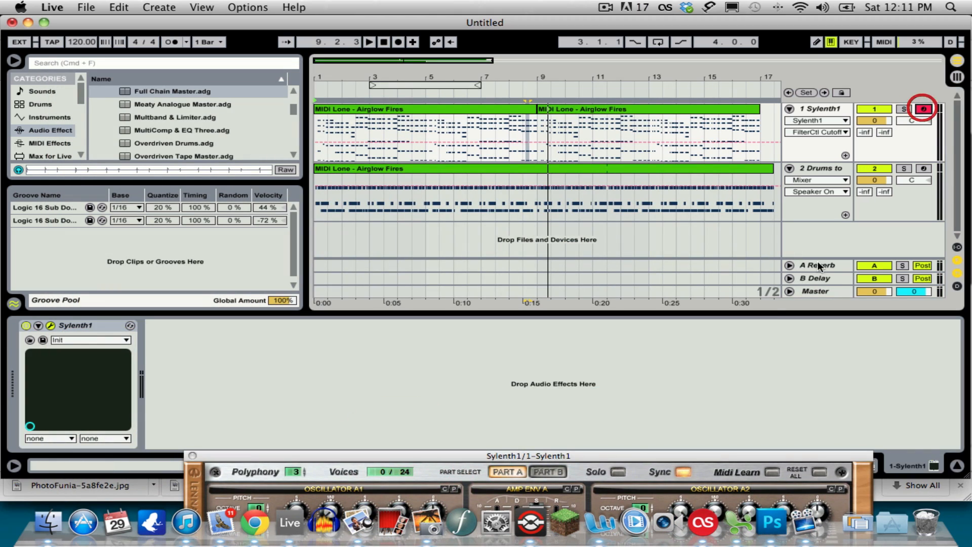
left_click_drag(617, 456, 563, 39)
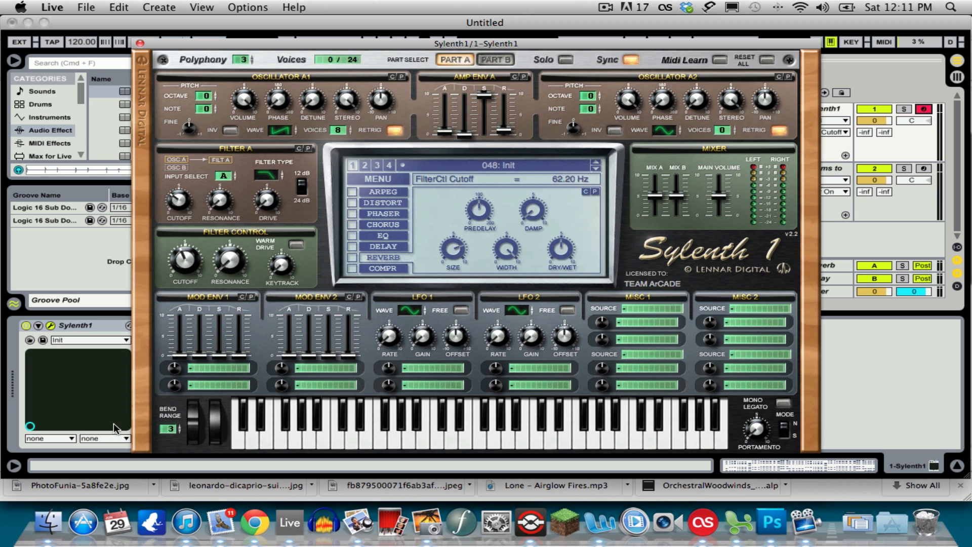
Assign Cutoff AB as the first destination of modulation envelope 1 and test it with a few notes.
left_click(223, 358)
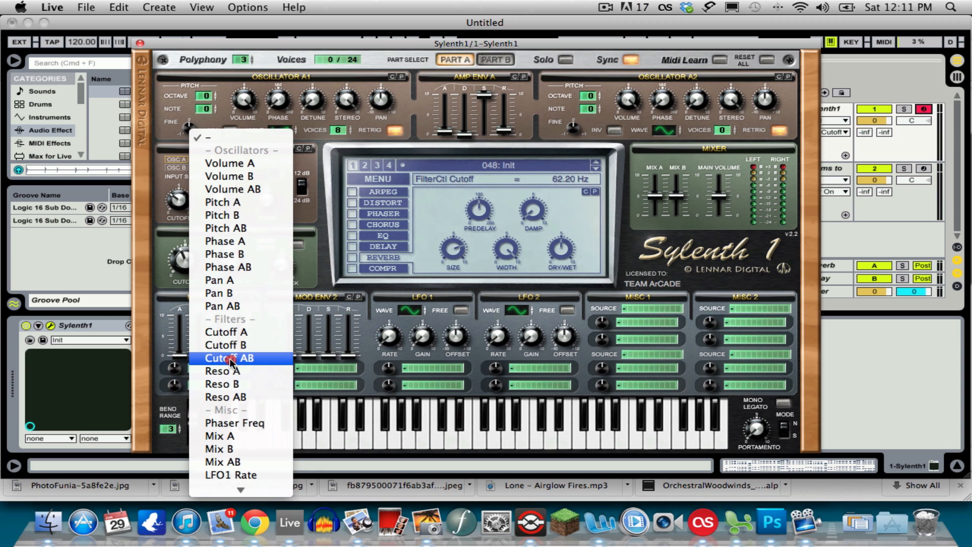
left_click(229, 358)
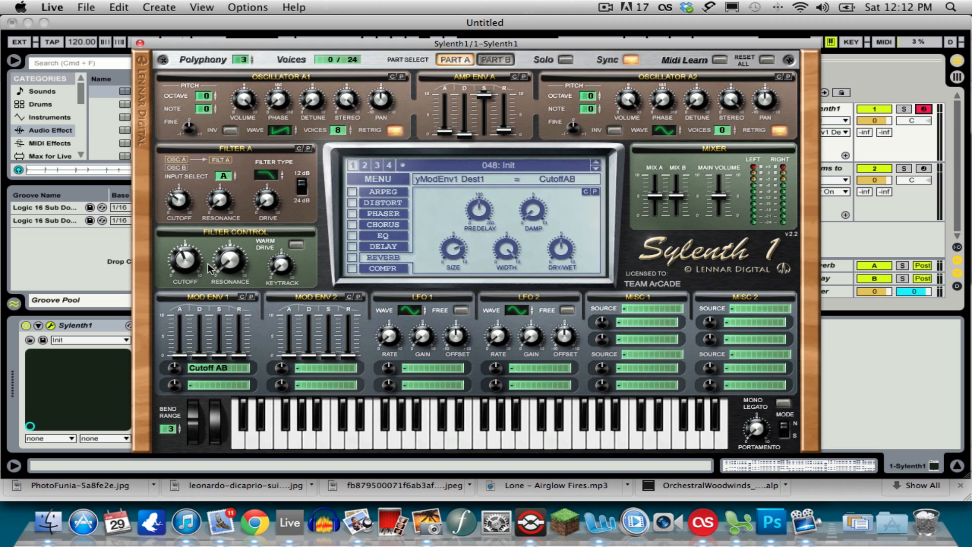
key("f")
key("j")
key("l")
Set the Cutoff AB modulation amount of modulation envelope 1 to 5.24.
left_click_drag(181, 373, 182, 354)
mouse_move(205, 355)
left_mouse_down()
mouse_move(200, 297)
mouse_move(208, 363)
left_mouse_up()
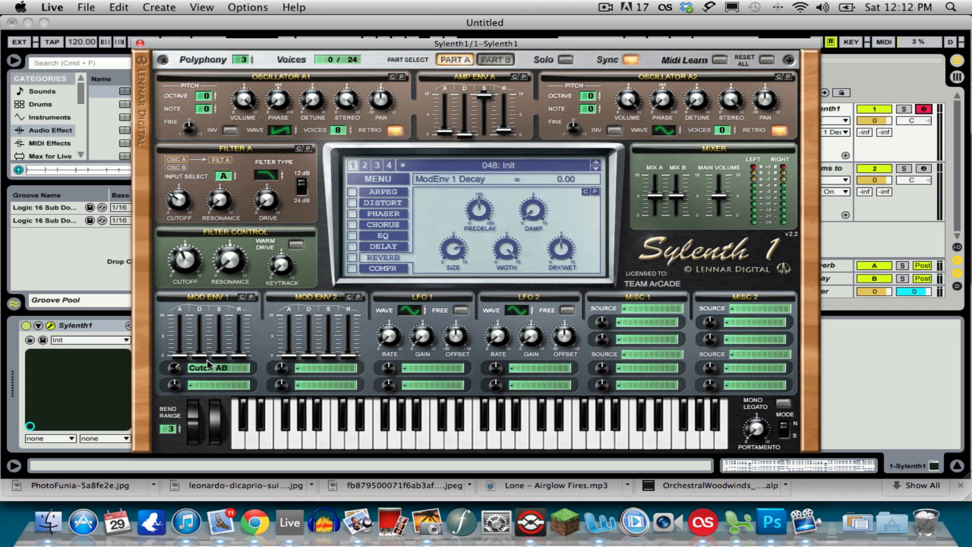
left_click(180, 203)
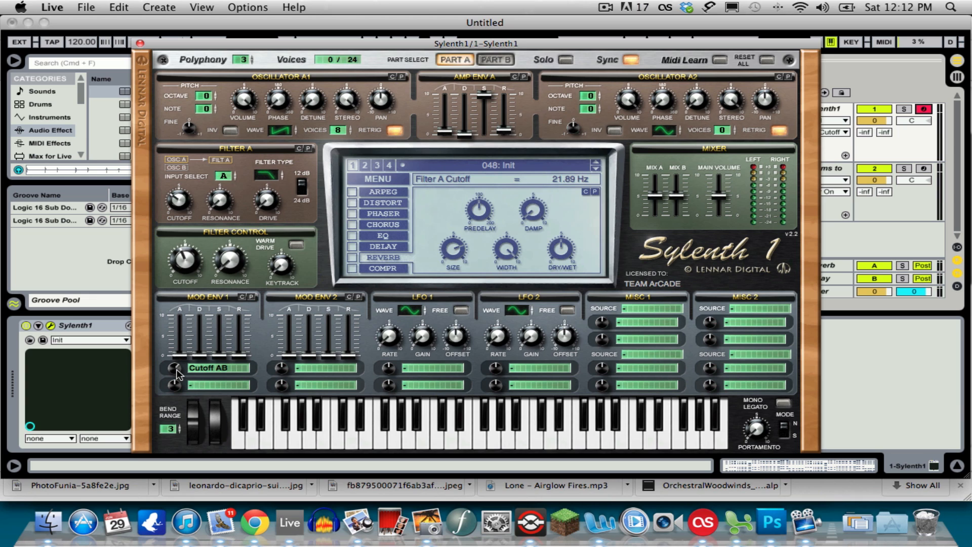
left_click_drag(177, 375, 174, 349)
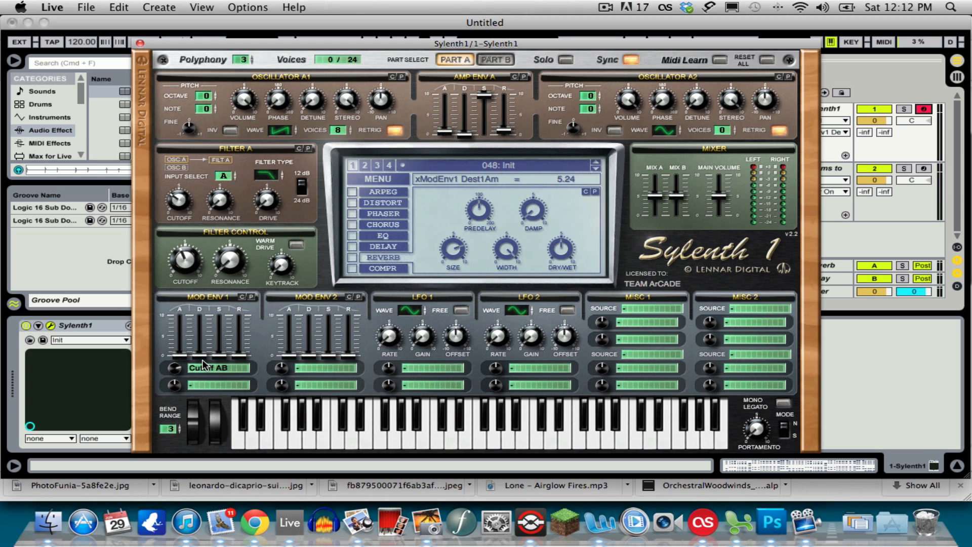
Shape modulation envelope 1 with attack 1.78, decay 3.79 and release 2.64.
left_click_drag(181, 357, 182, 336)
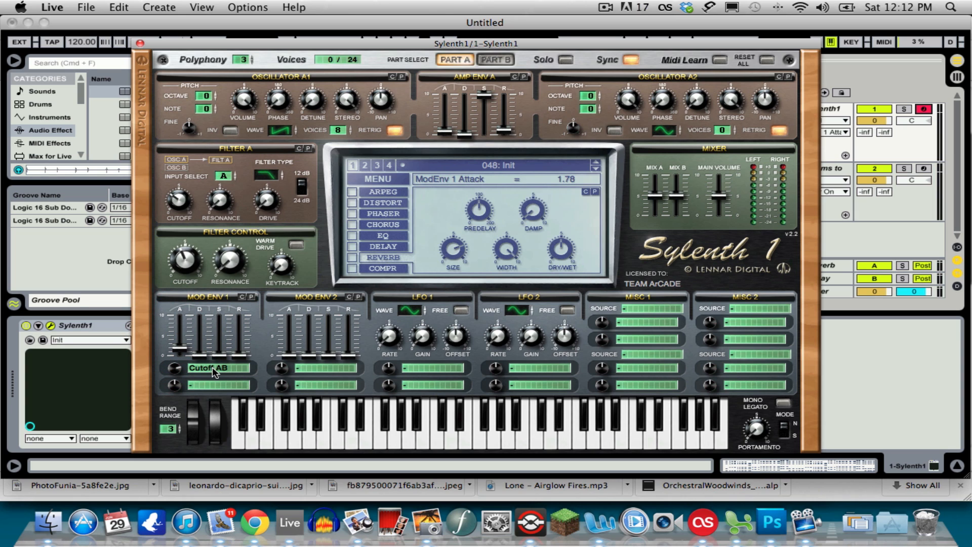
mouse_move(207, 355)
left_mouse_down()
mouse_move(200, 310)
mouse_move(203, 341)
left_mouse_up()
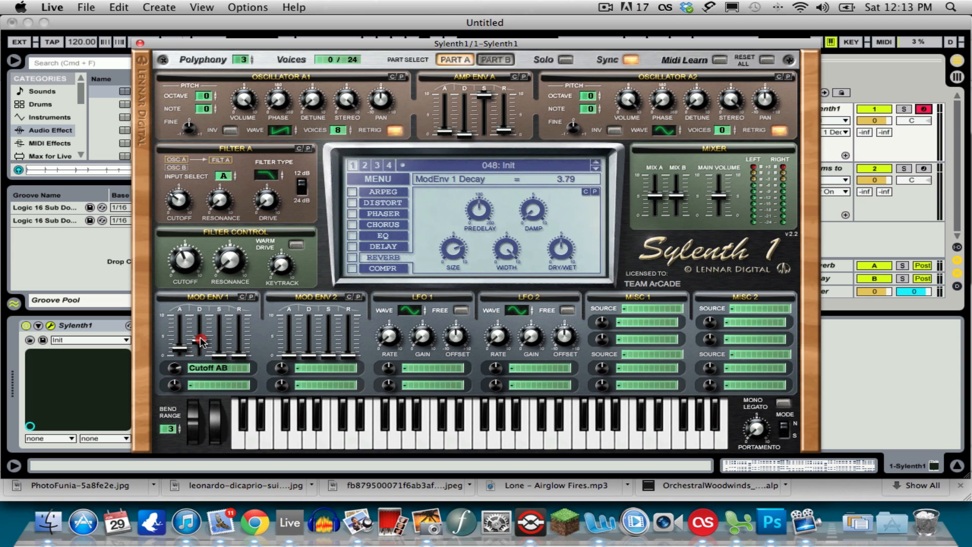
left_click(218, 356)
left_click_drag(239, 356, 234, 323)
Turn on the phaser, lower its center frequency slightly and set spread to 10.00 with LR offset at 0.00.
left_click(396, 214)
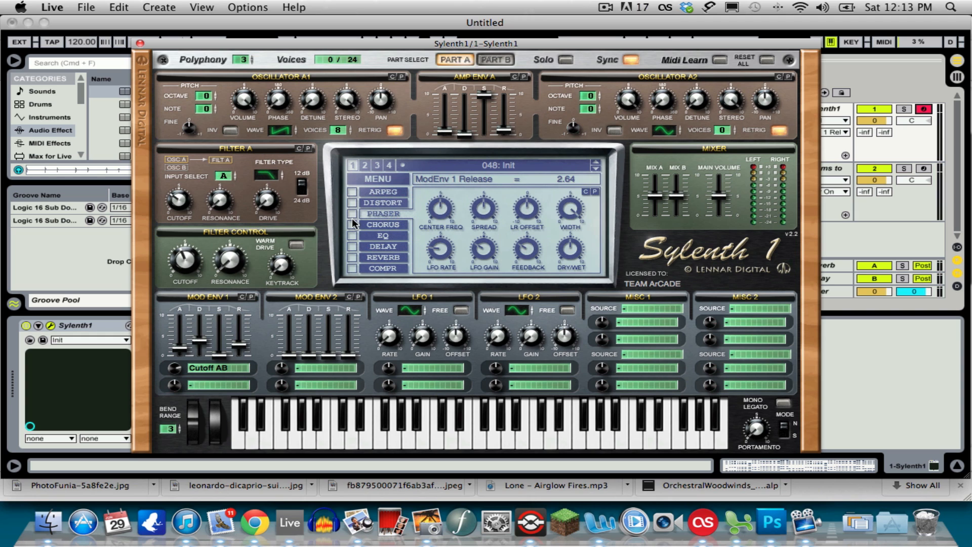
left_click(352, 215)
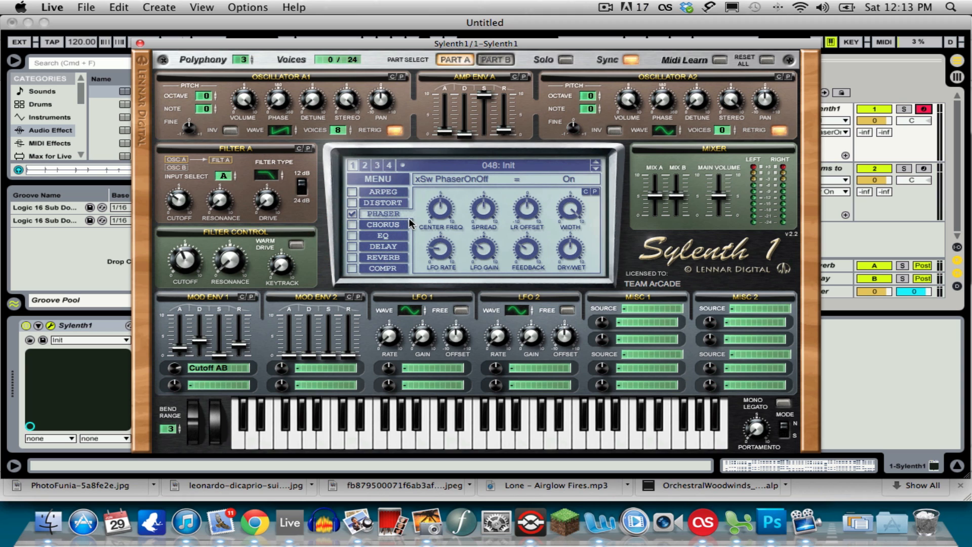
left_click(440, 211)
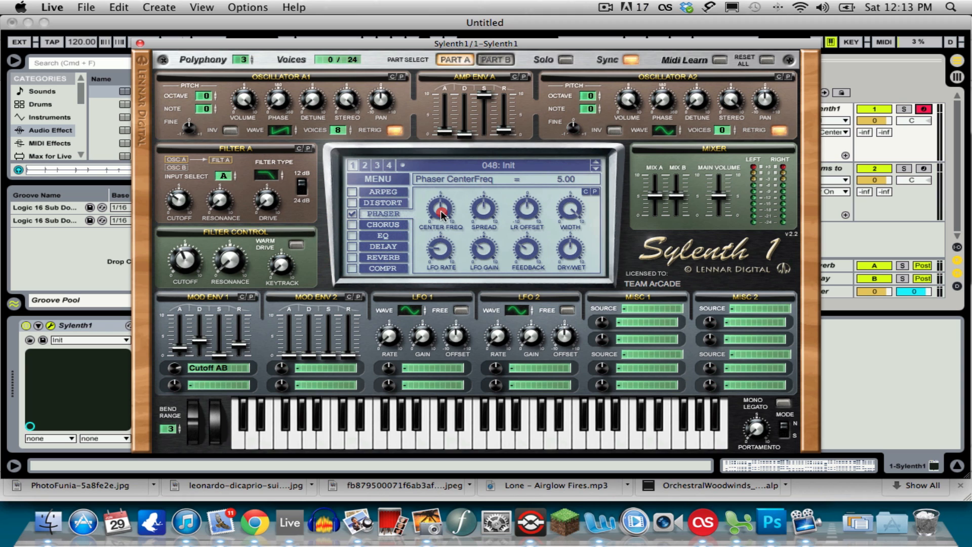
mouse_move(436, 210)
left_mouse_down()
mouse_move(435, 202)
mouse_move(435, 239)
mouse_move(435, 213)
left_mouse_up()
left_click_drag(490, 219, 458, 71)
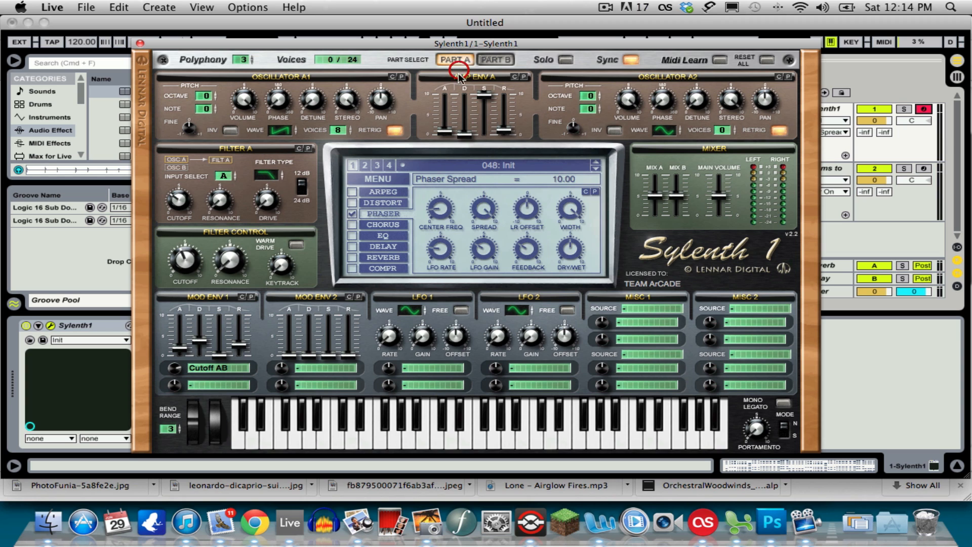
left_click(527, 208)
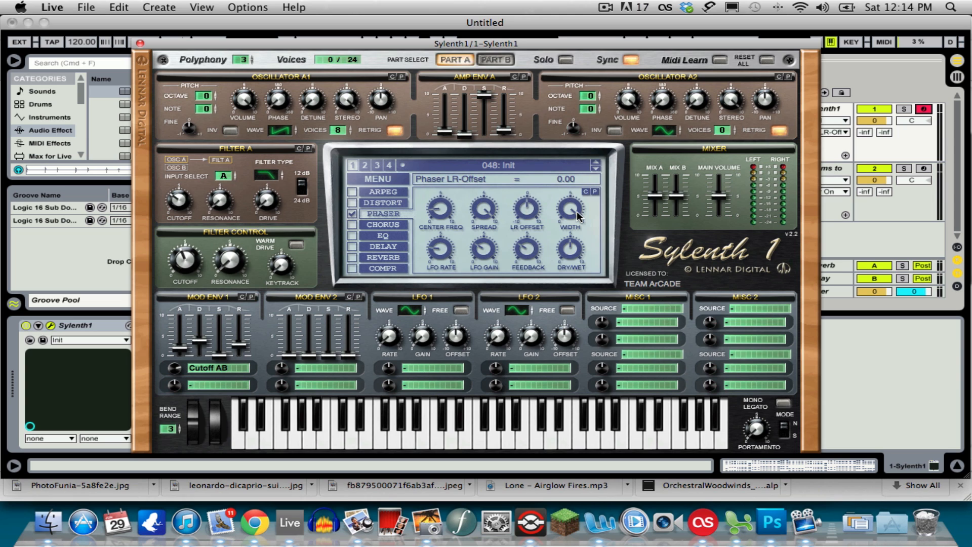
Set the phaser's LFO gain to 0.00 and its feedback to 16.19 %.
left_click(483, 253)
left_click_drag(483, 252, 475, 324)
left_click_drag(484, 251, 481, 205)
key("j")
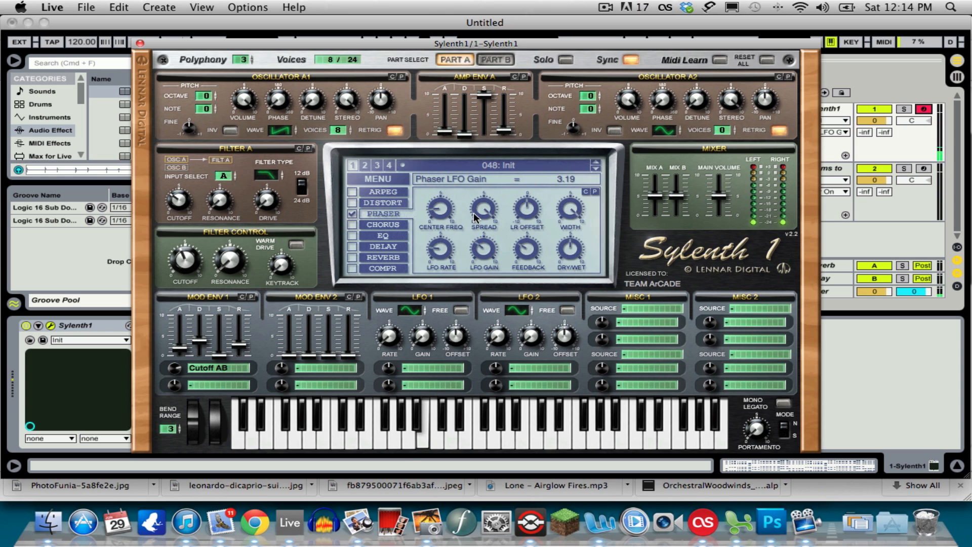
left_click_drag(496, 255, 486, 328)
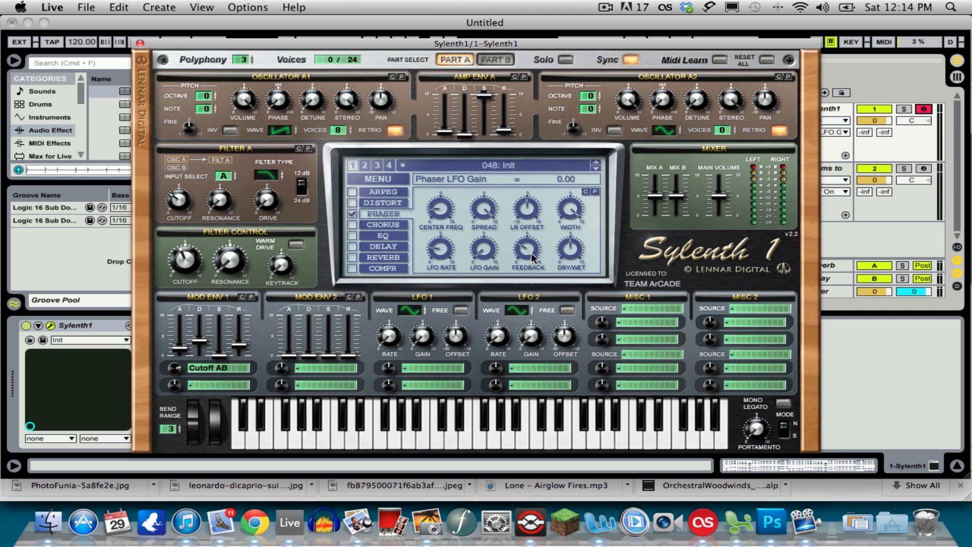
left_click_drag(532, 258, 530, 274)
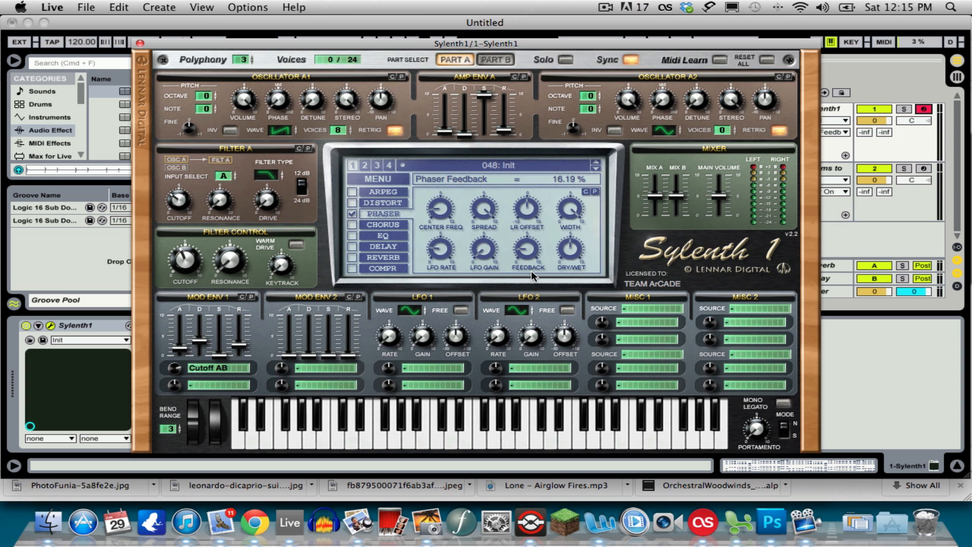
Turn on the EQ with bass at 0.00 dB and 13.75 Hz, and treble at 12.29 dB and 1138.40 Hz.
left_click(572, 249)
left_click(382, 238)
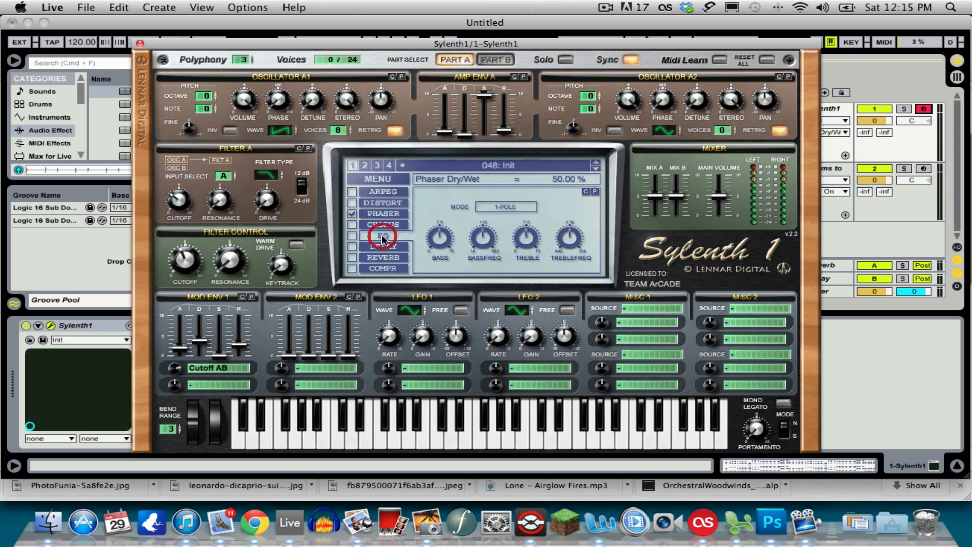
left_click(352, 236)
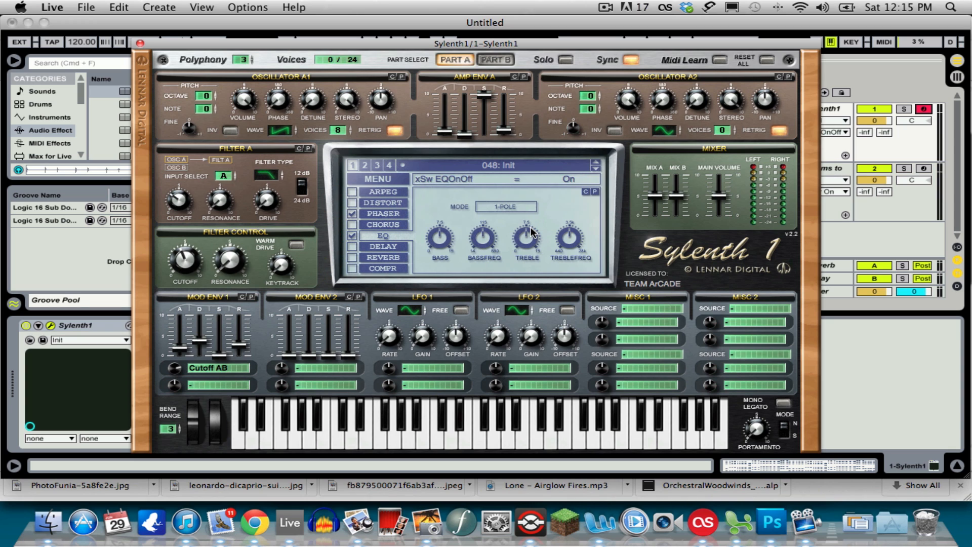
left_click(439, 237)
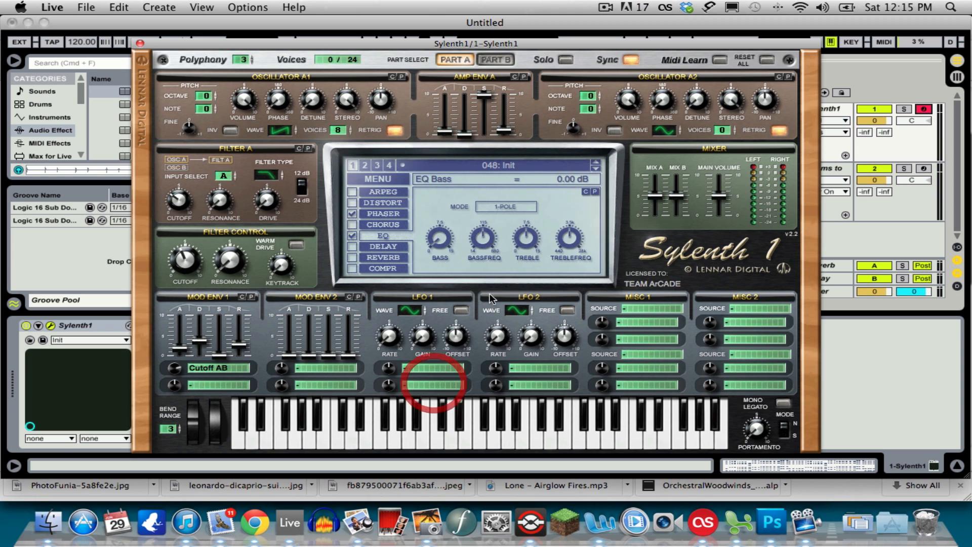
left_click(483, 237)
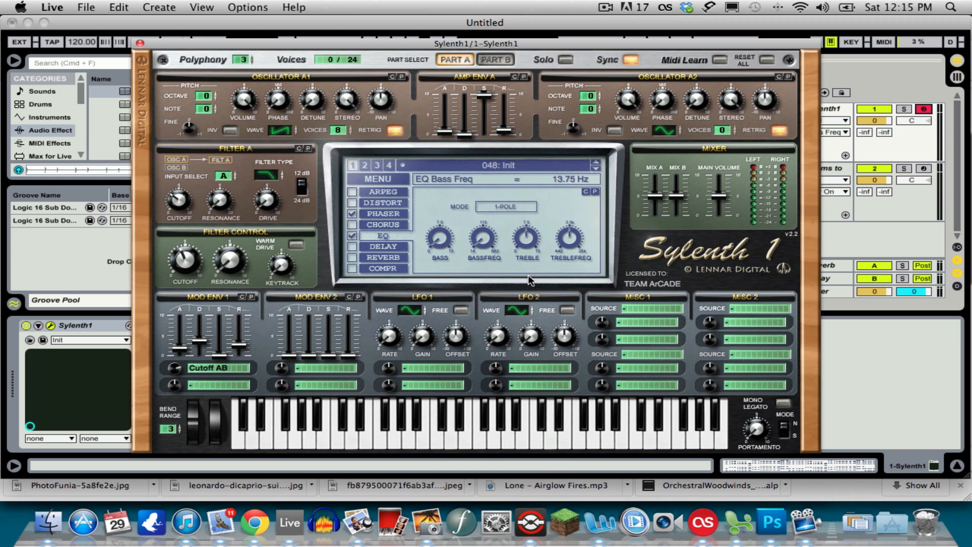
left_click_drag(533, 243, 532, 197)
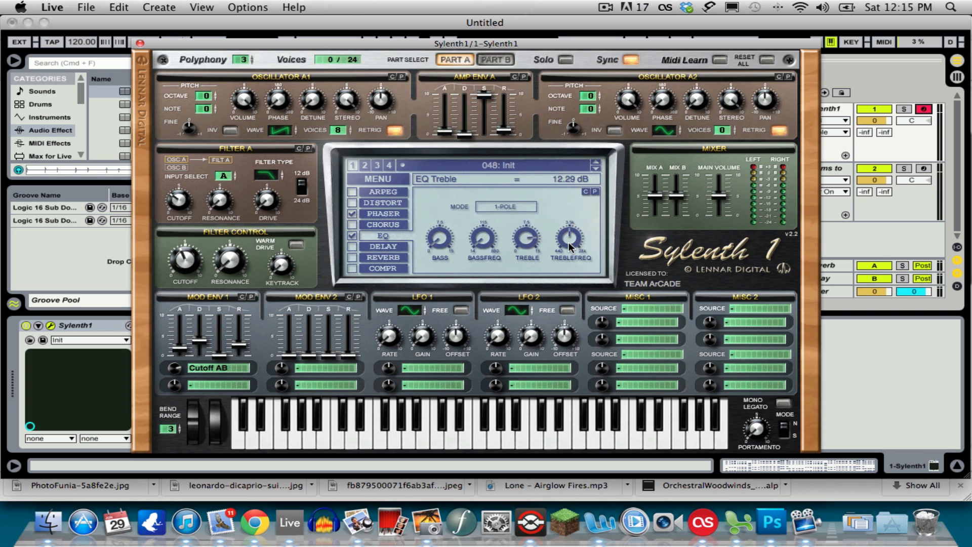
left_click_drag(567, 239, 566, 260)
Turn on the reverb and set its size to 6.02.
left_click(383, 257)
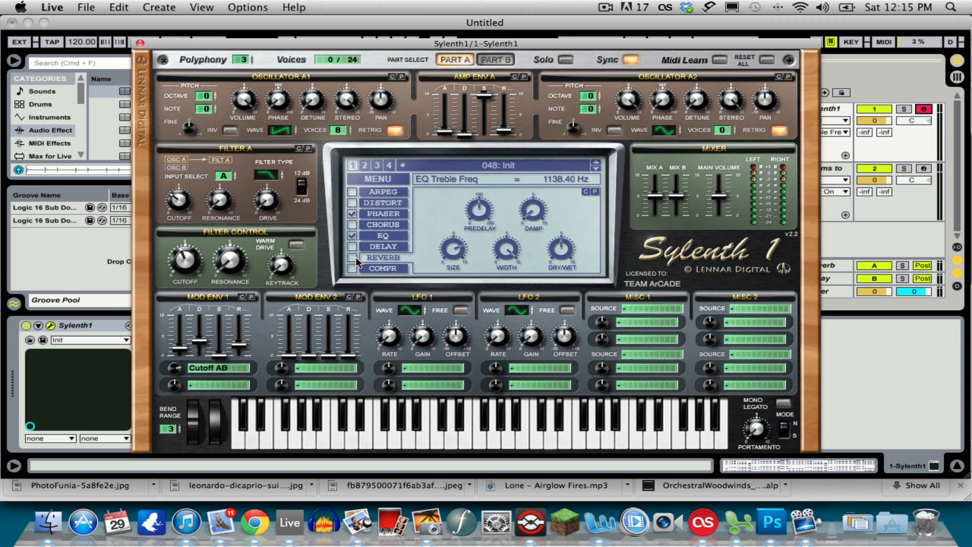
left_click(355, 257)
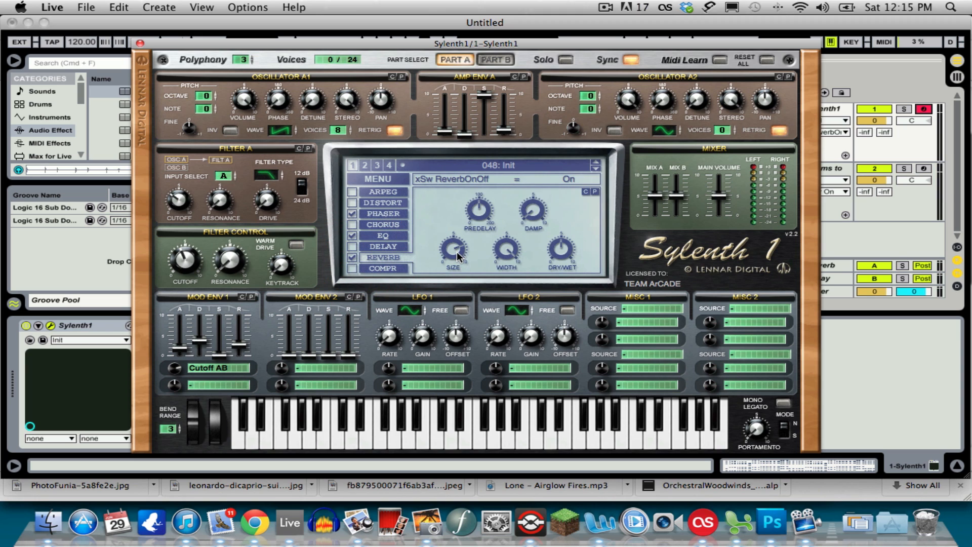
left_click_drag(457, 252, 456, 270)
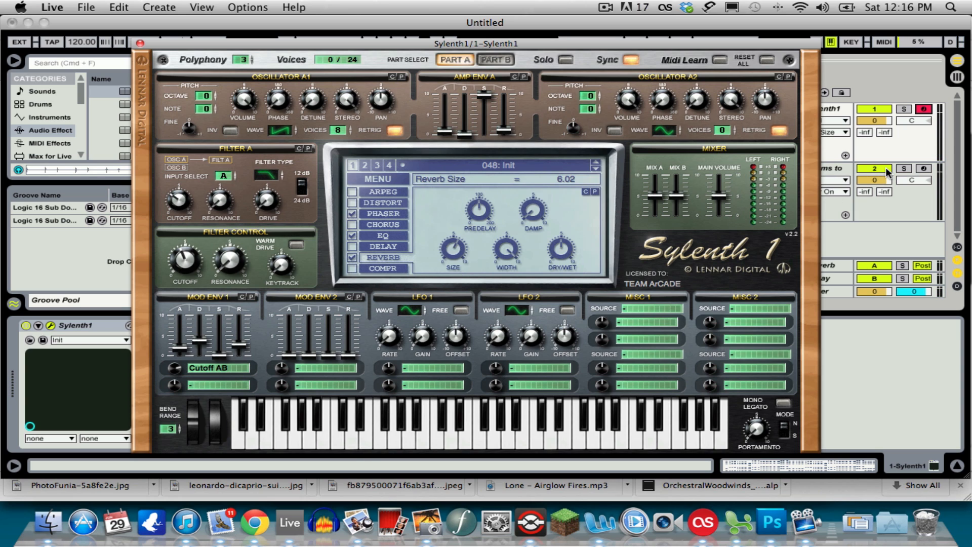
Raise the synth's polyphony to 10 and play the arrangement to audition the finished patch.
key("space")
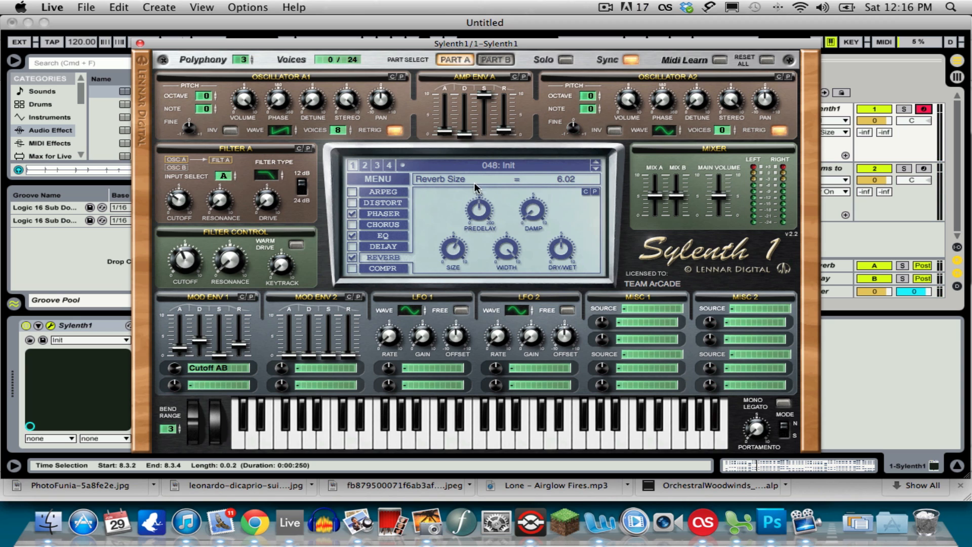
left_click_drag(248, 62, 247, 5)
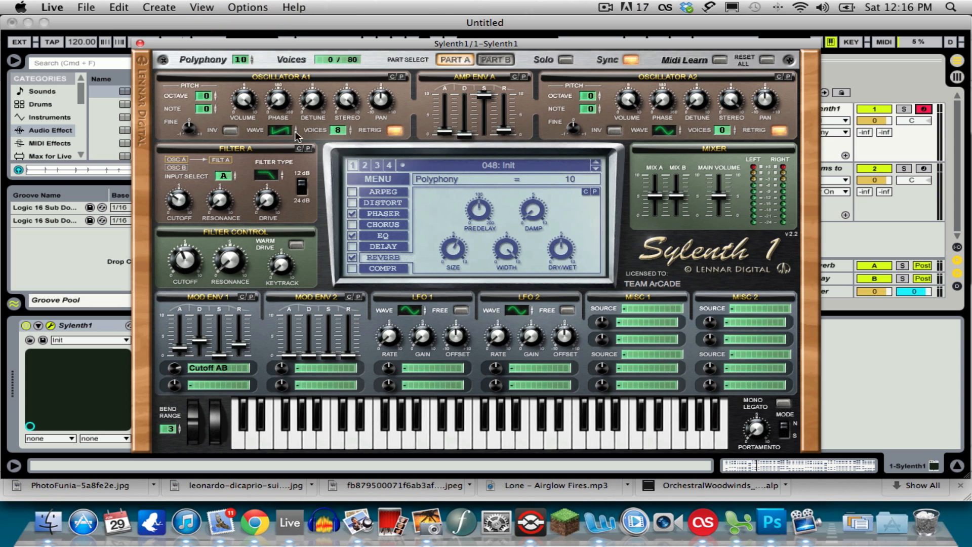
key("space")
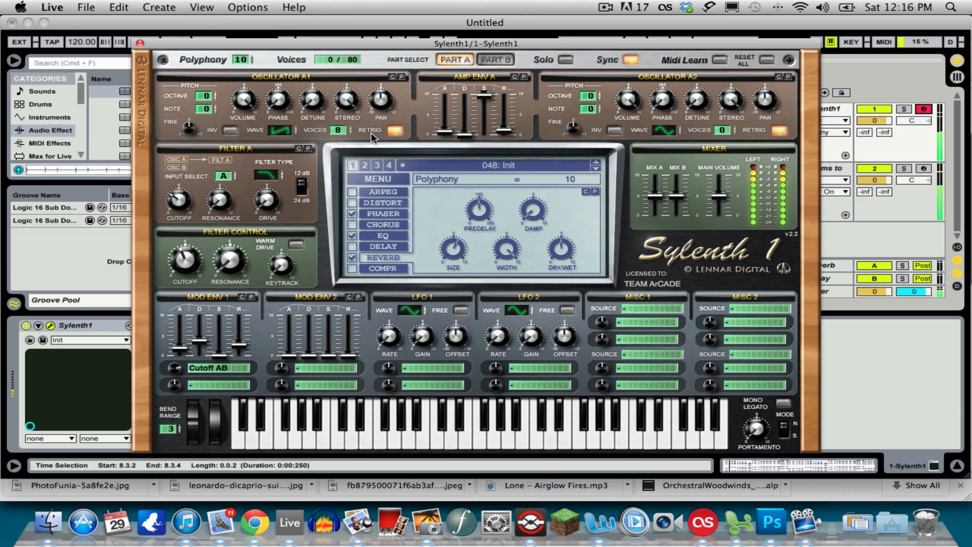